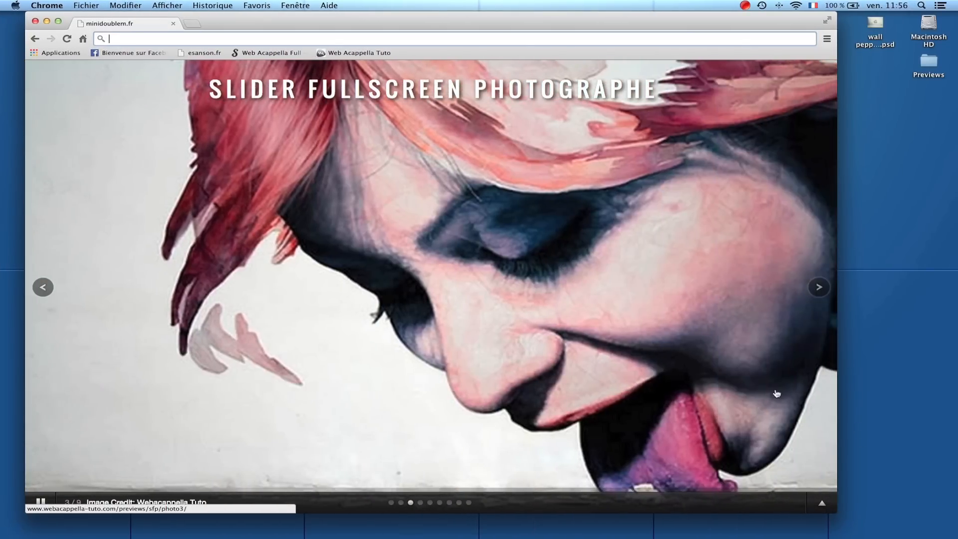
- Preview the fullscreen slider in the browser by showing its thumbnail strip, choosing another slide and enlarging the window
left_click(824, 505)
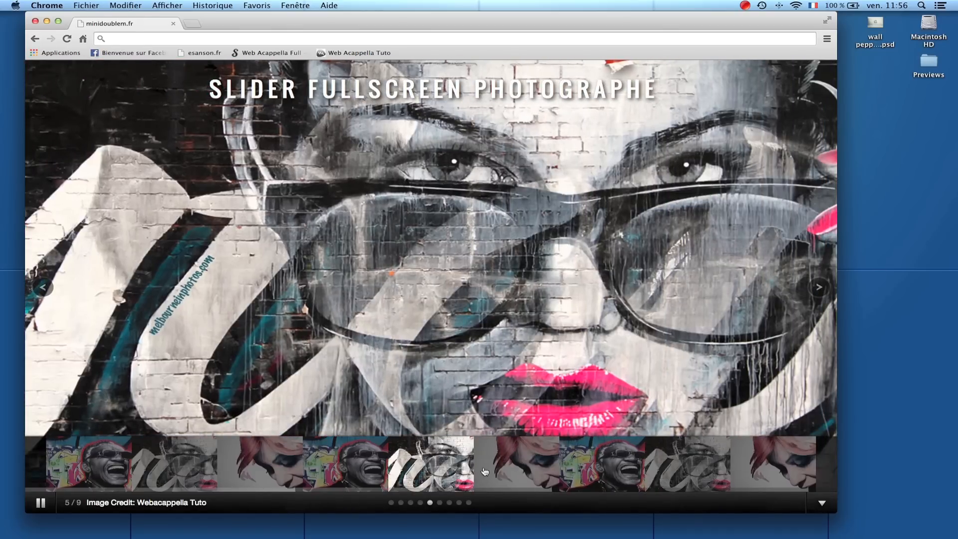
left_click(601, 469)
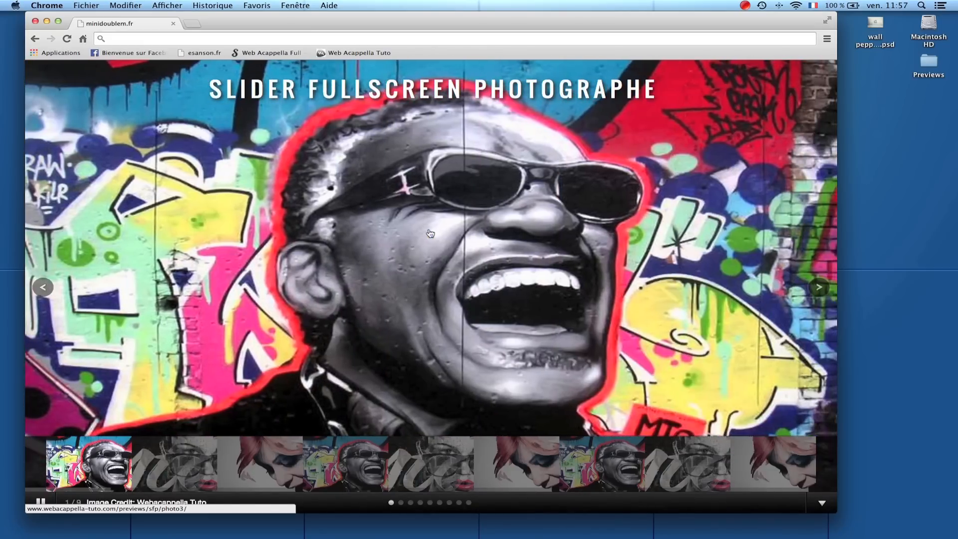
left_click_drag(836, 511, 891, 509)
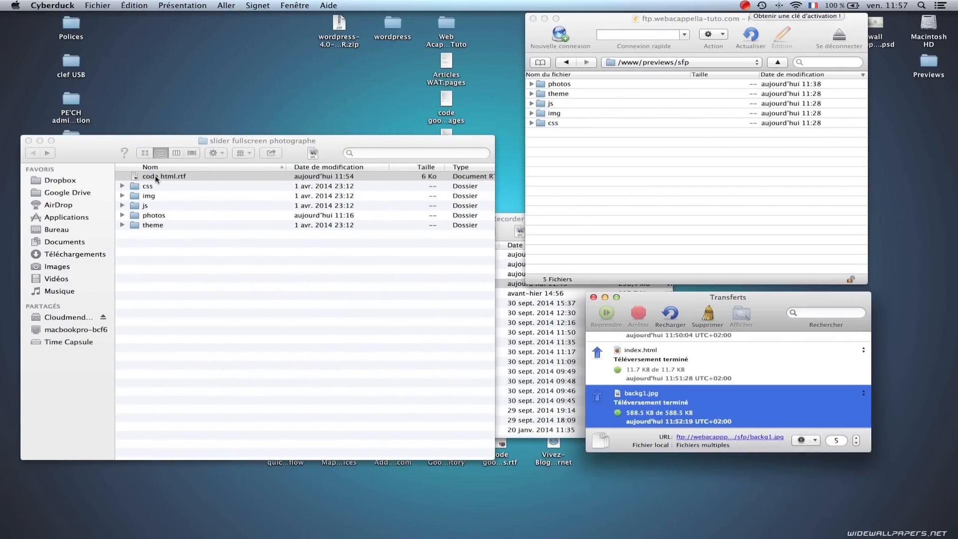
- Open code html.rtf from the slider folder, copy all of its code and return to WebAcappella
double_click(157, 177)
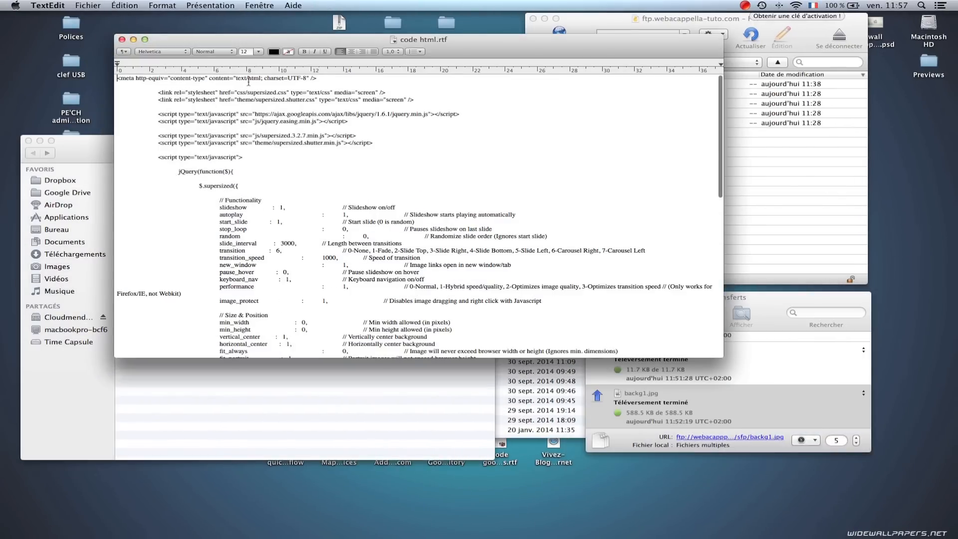
key("super+a")
key("super+c")
key("ctrl+Right")
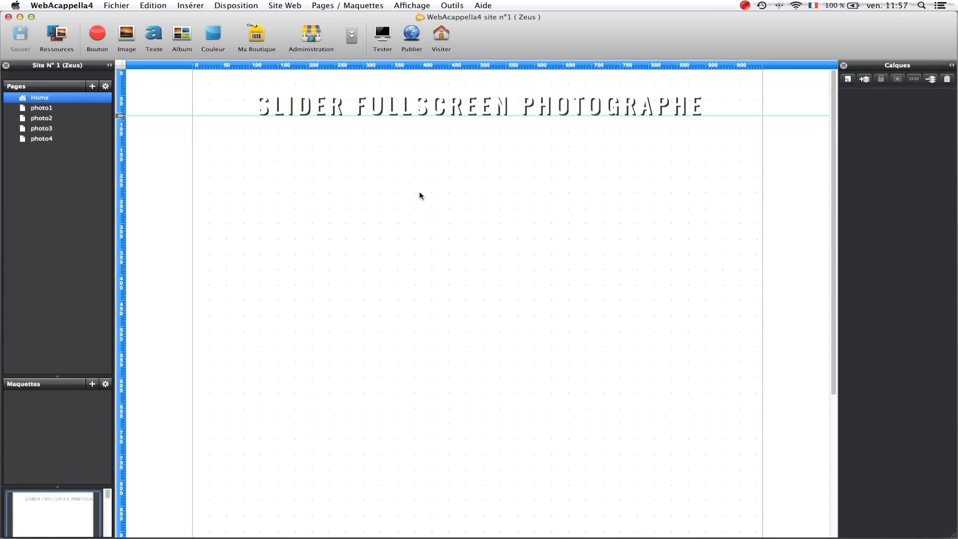
- Paste the copied slider code into the HEAD HTML code of the Home page's properties, enlarging the dialog for readability
double_click(419, 195)
left_click(469, 137)
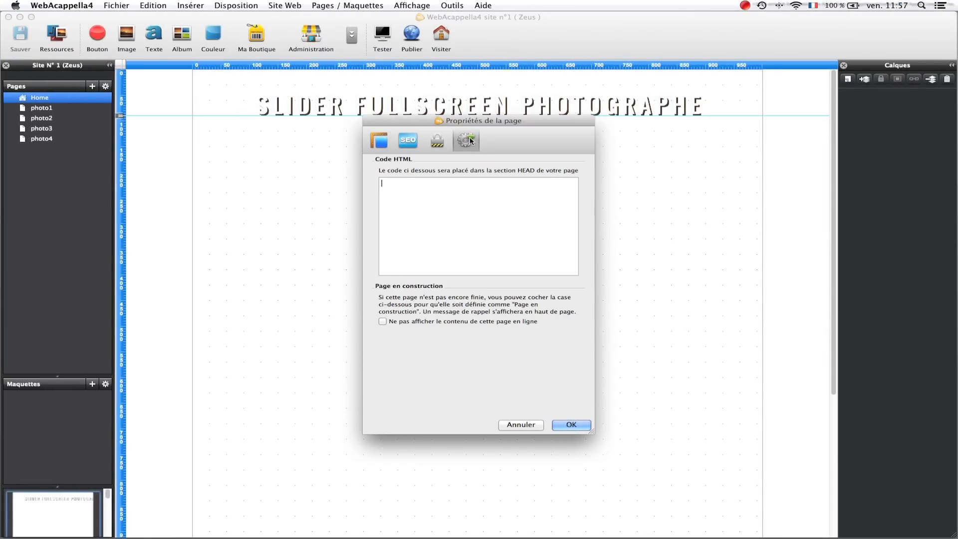
left_click_drag(413, 118, 320, 123)
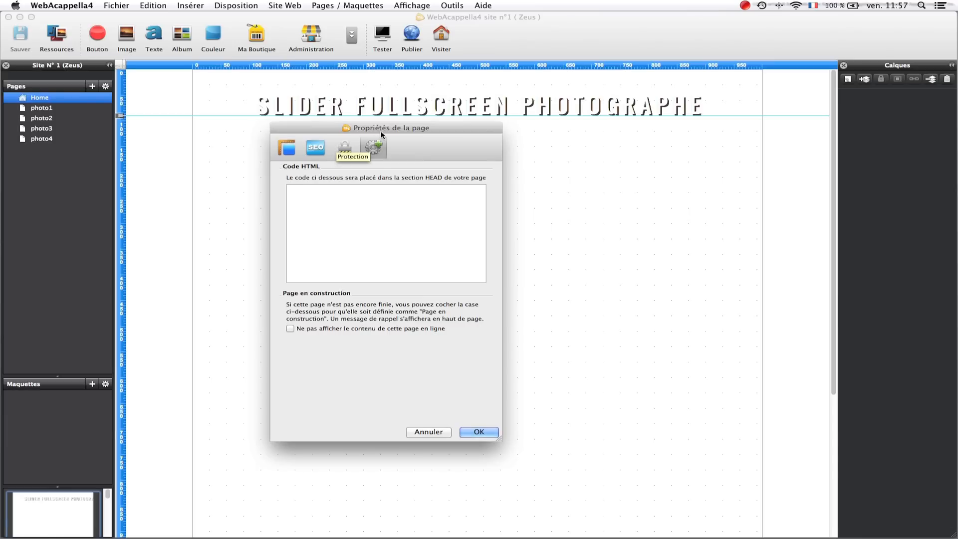
left_click_drag(369, 145, 341, 142)
left_click_drag(473, 435, 738, 492)
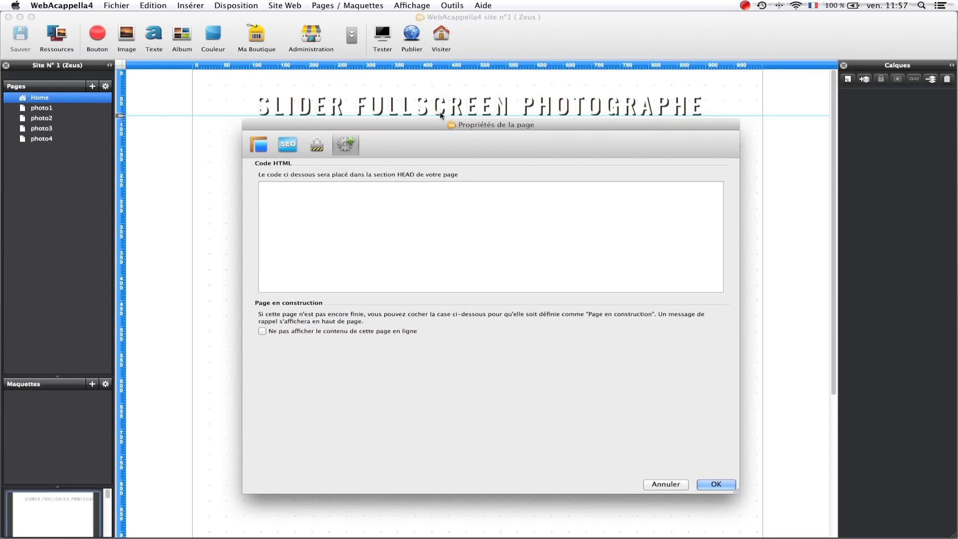
left_click_drag(430, 123, 429, 147)
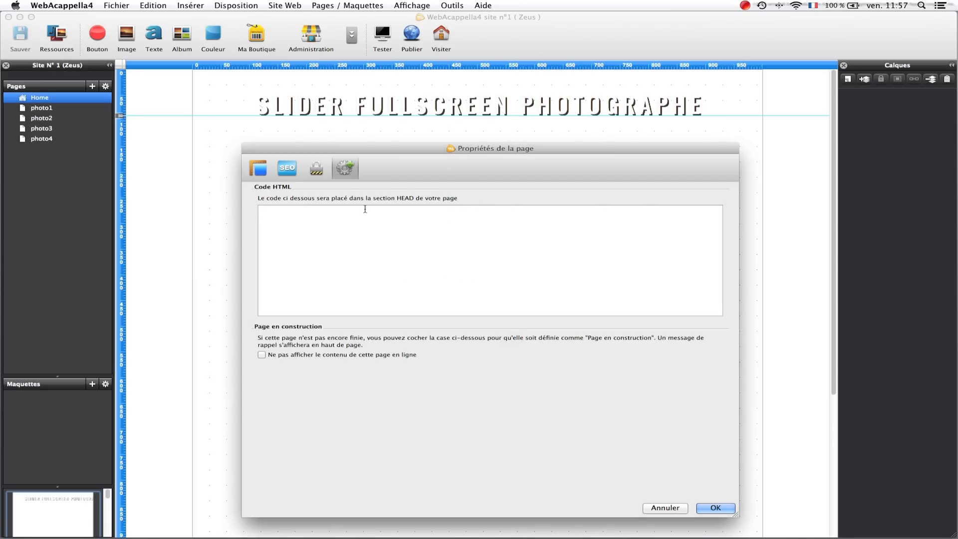
key("super+v")
scroll(437, 241, "up", 3)
scroll(437, 242, "up", 10)
left_click_drag(398, 146, 346, 94)
left_click_drag(685, 465, 887, 505)
- Review the image, title, thumb and url values in the first Slideshow Images entry and accept the page properties
scroll(503, 255, "down", 3)
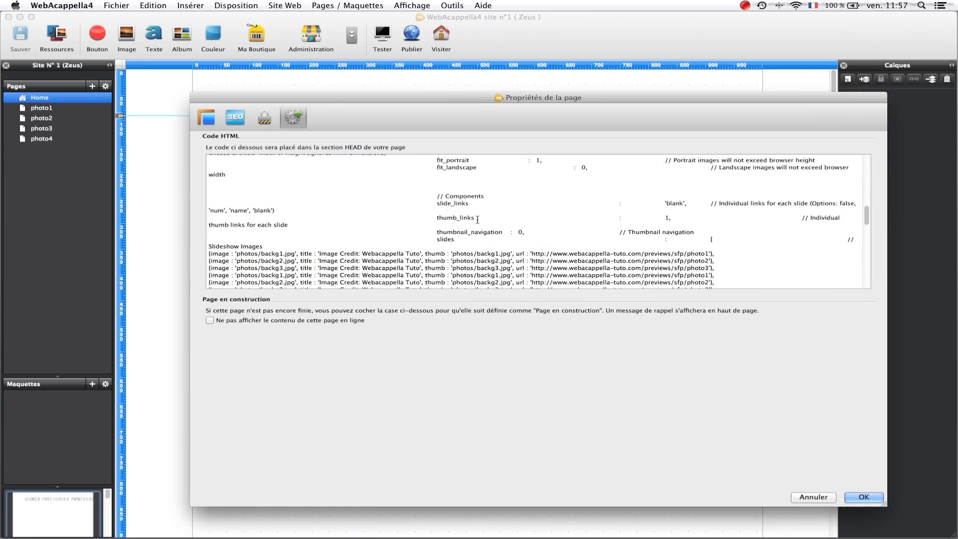
scroll(470, 217, "down", 2)
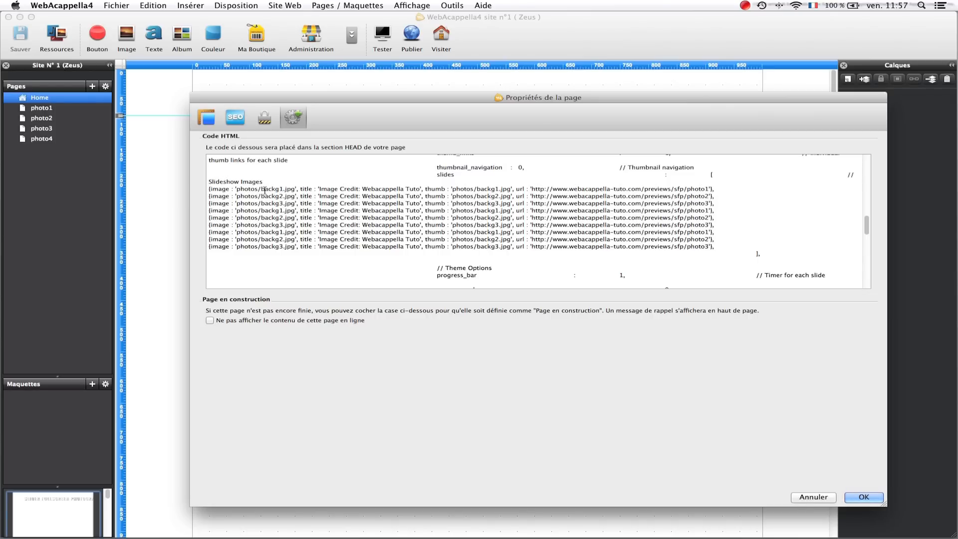
left_click_drag(261, 190, 284, 190)
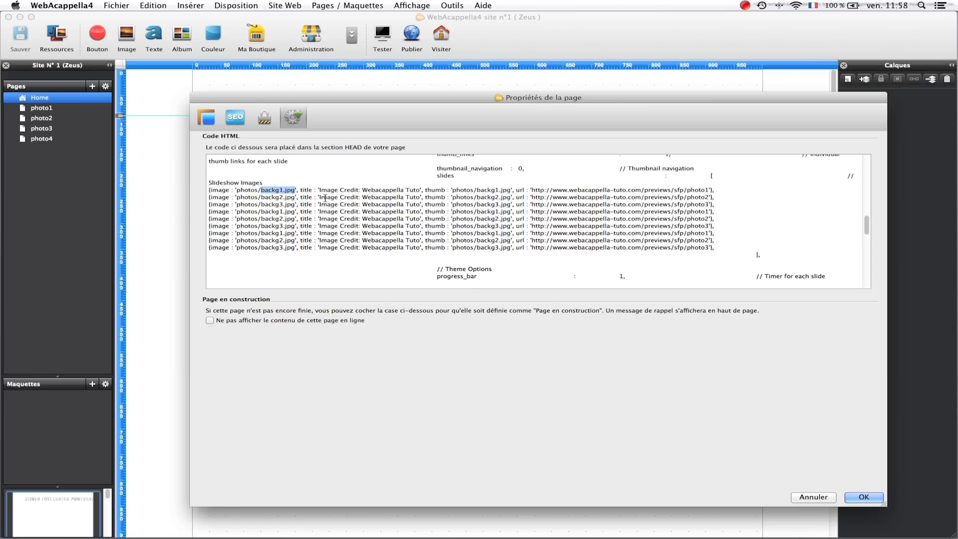
left_click(361, 190)
left_click_drag(367, 190, 415, 192)
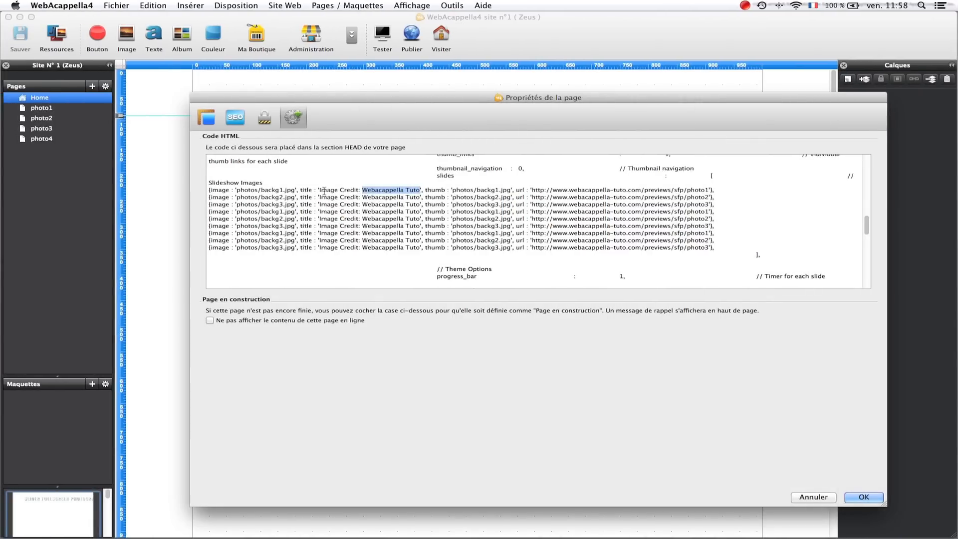
left_click(322, 190)
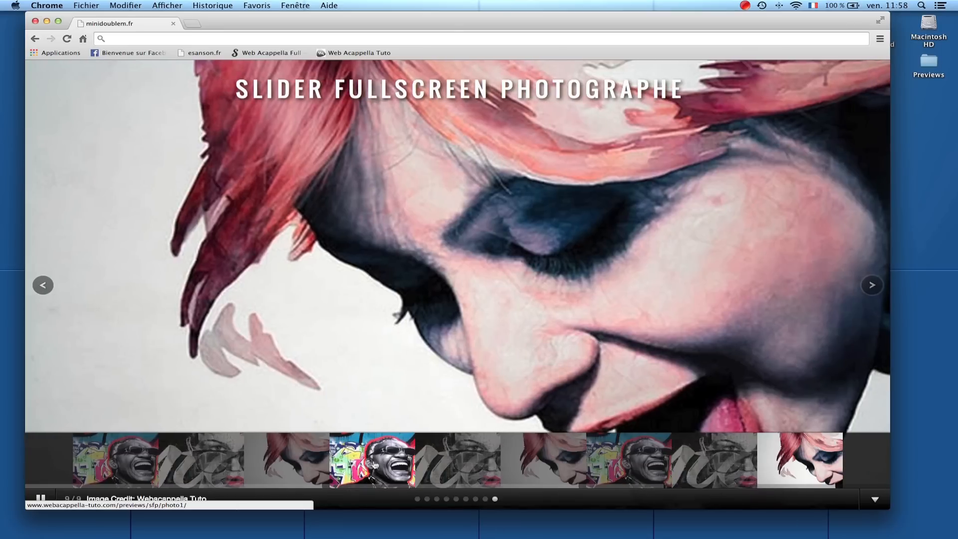
key("ctrl+Left")
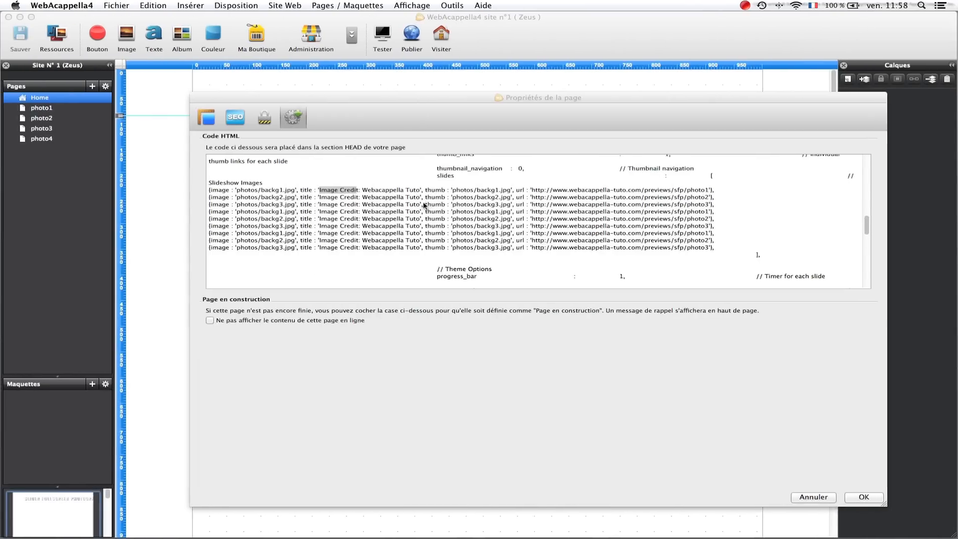
left_click(477, 191)
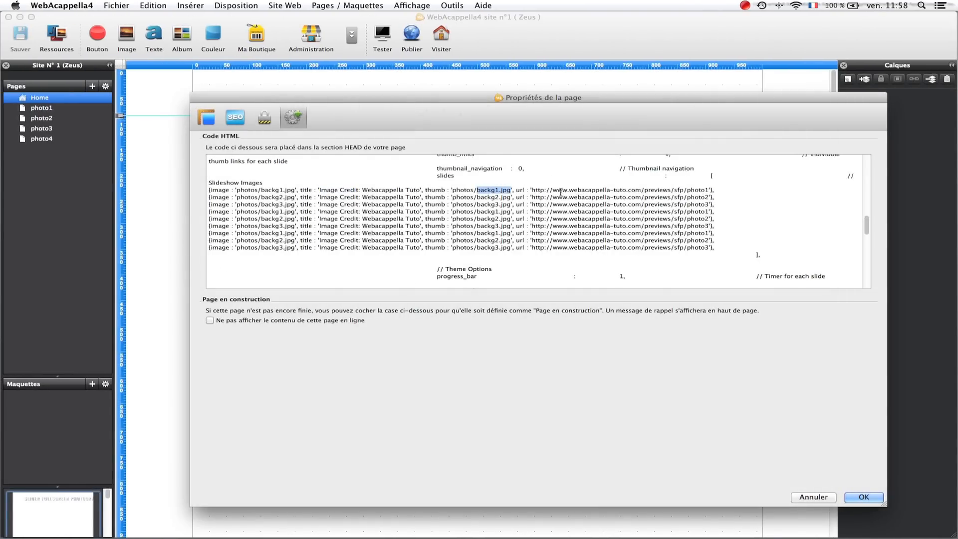
left_click_drag(552, 191, 586, 191)
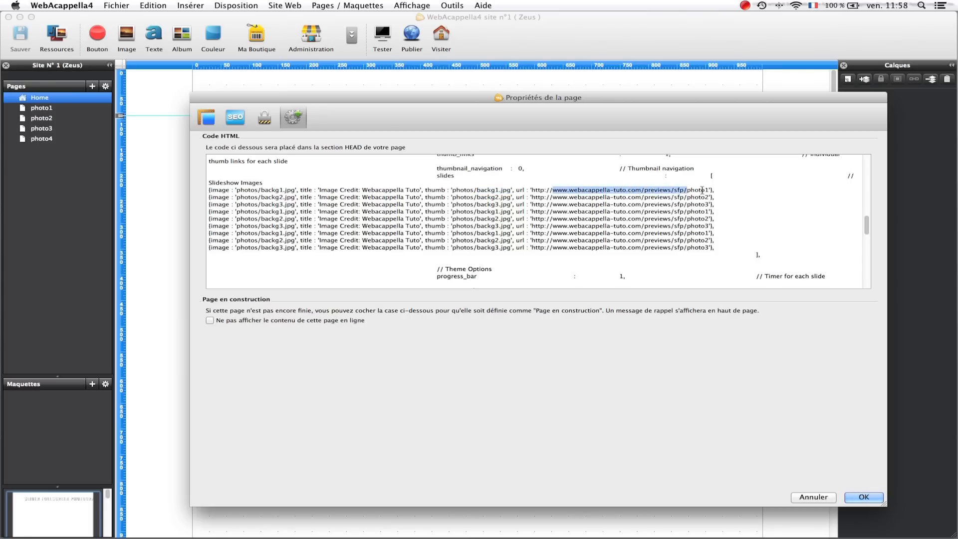
left_click_drag(709, 190, 599, 191)
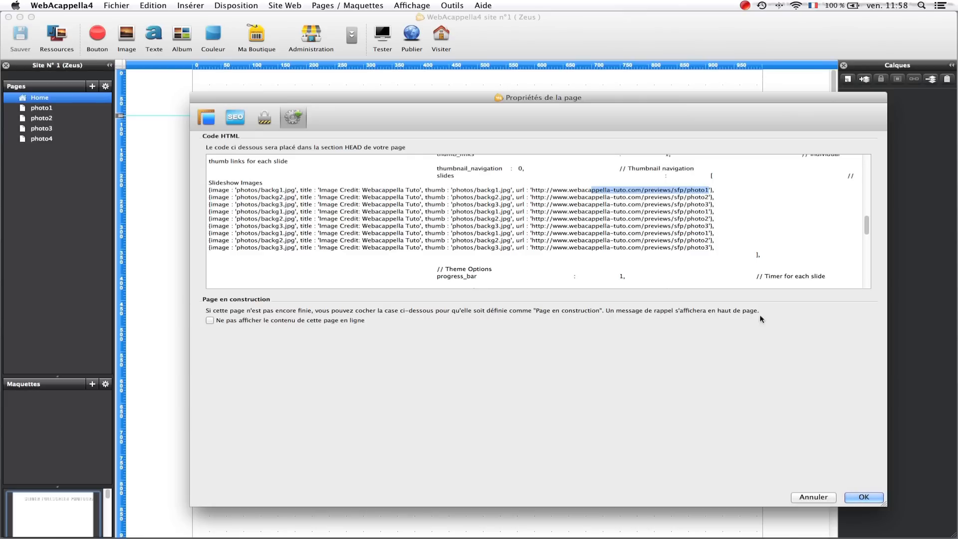
left_click(868, 497)
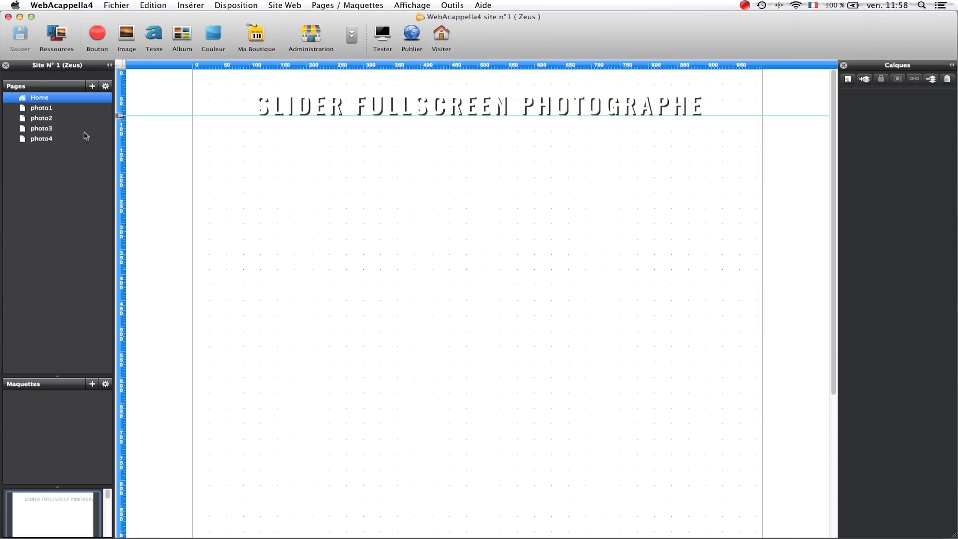
- Look at the photo1 and photo2 pages that the slides link to
left_click(46, 107)
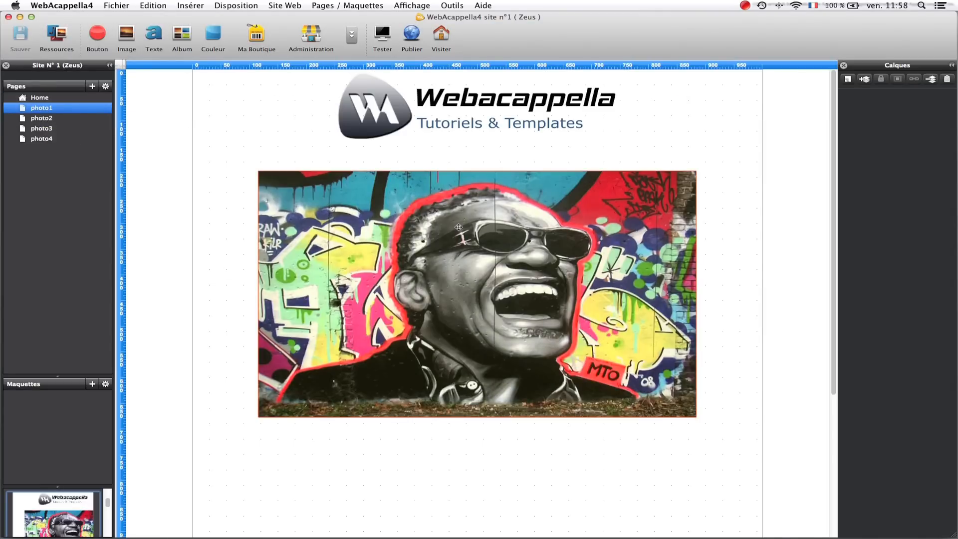
key("ctrl+Right")
key("ctrl+Left")
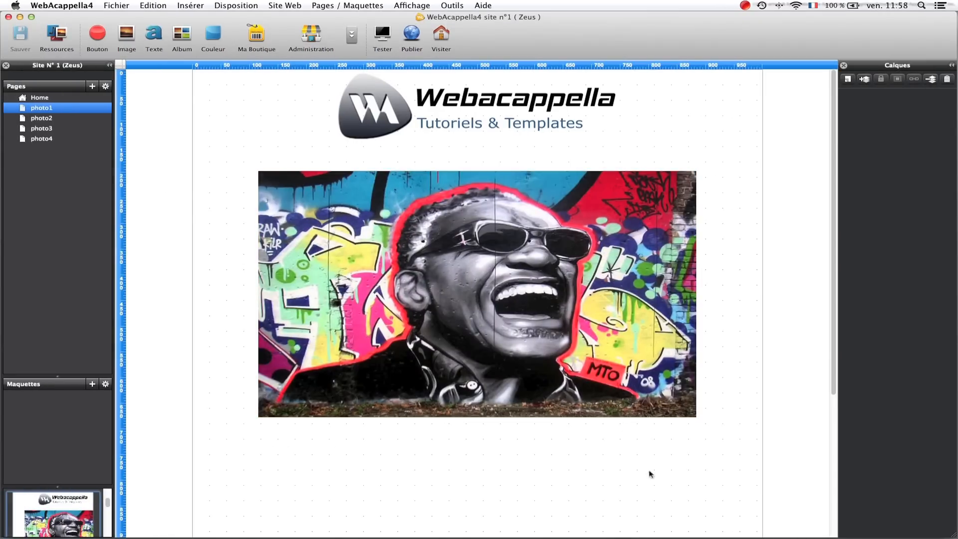
left_click(52, 121)
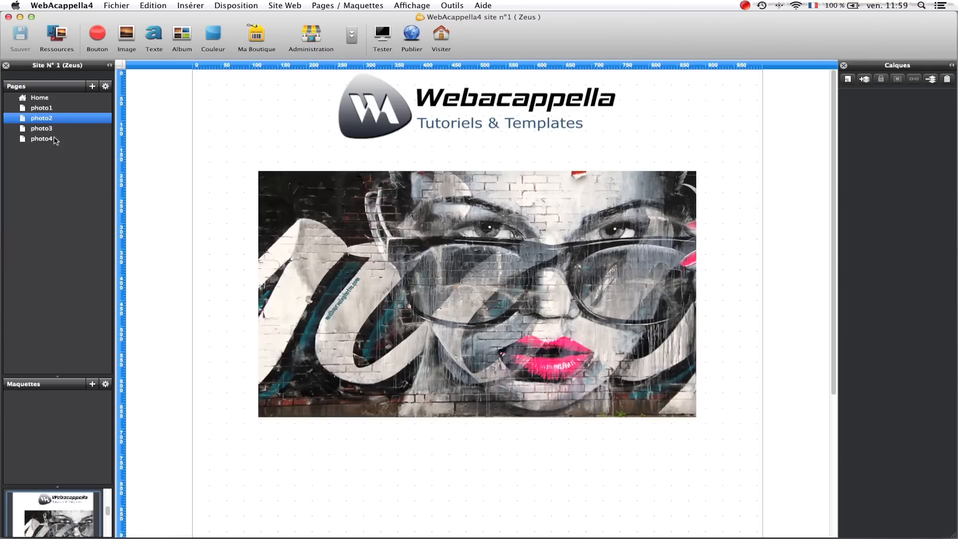
- Select the slider title text on the Home page and compare it with its appearance in the browser preview
left_click(43, 98)
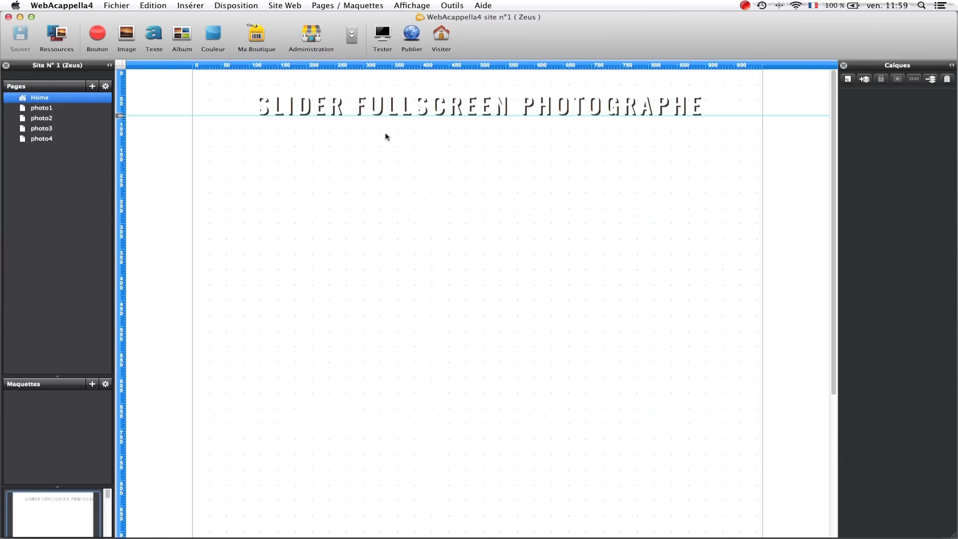
left_click(392, 109)
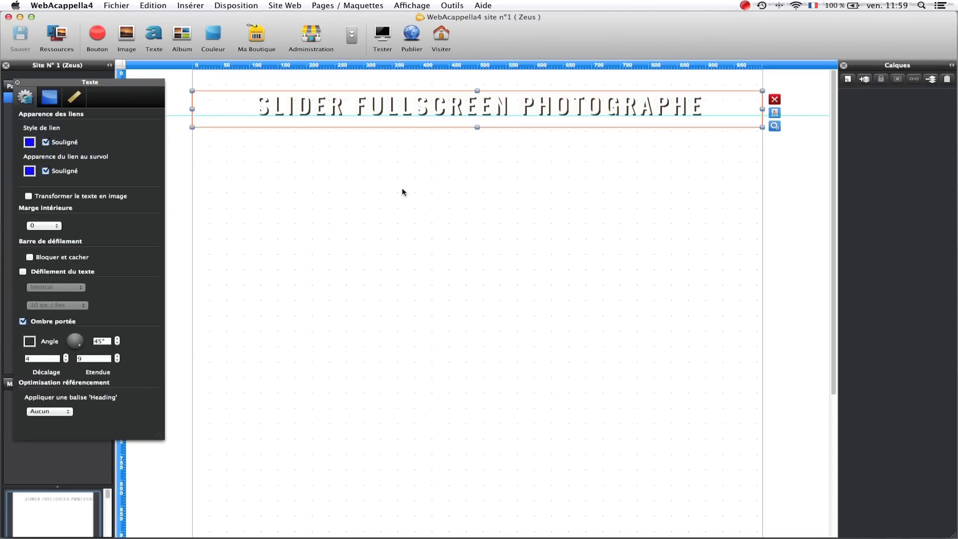
key("ctrl+Right")
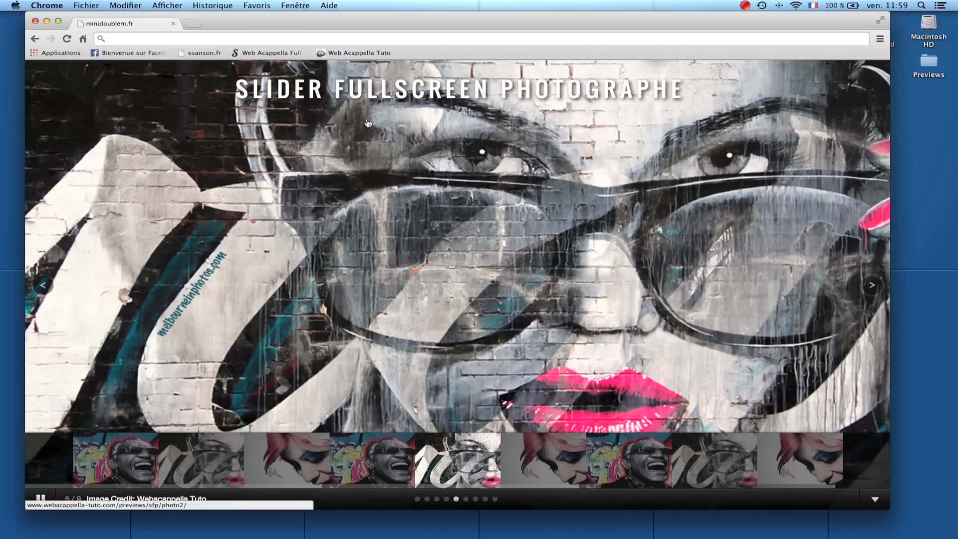
key("ctrl+Left")
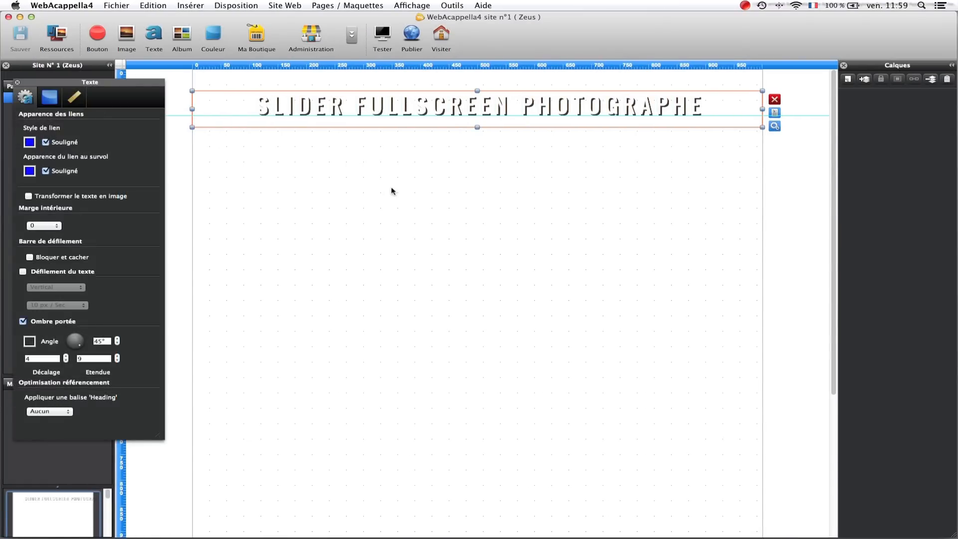
key("ctrl+Right")
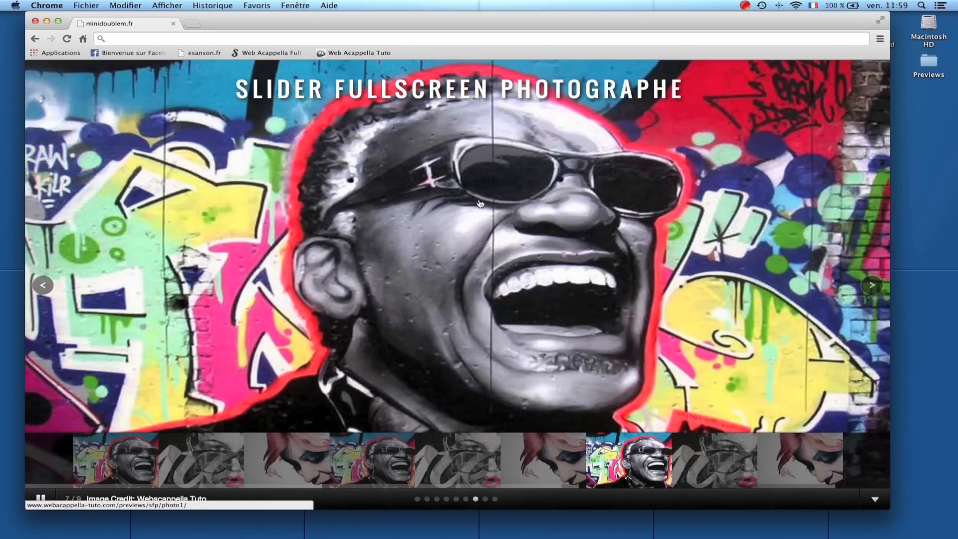
key("ctrl+Left")
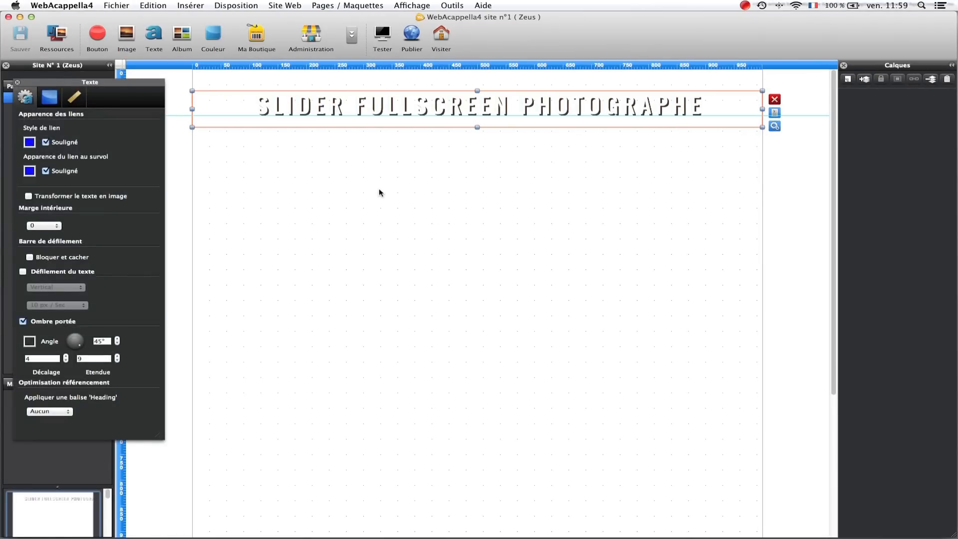
- Publish the site and close the publication report
left_click(414, 34)
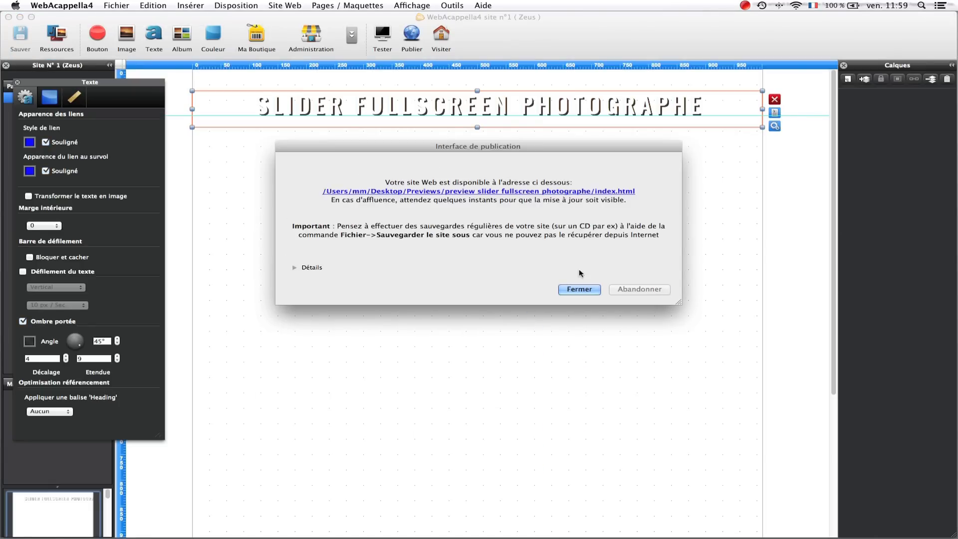
left_click(579, 289)
- Switch to the desktop and bring the local slider folder and the Cyberduck window for /www/previews/sfp to the front
key("ctrl+Left")
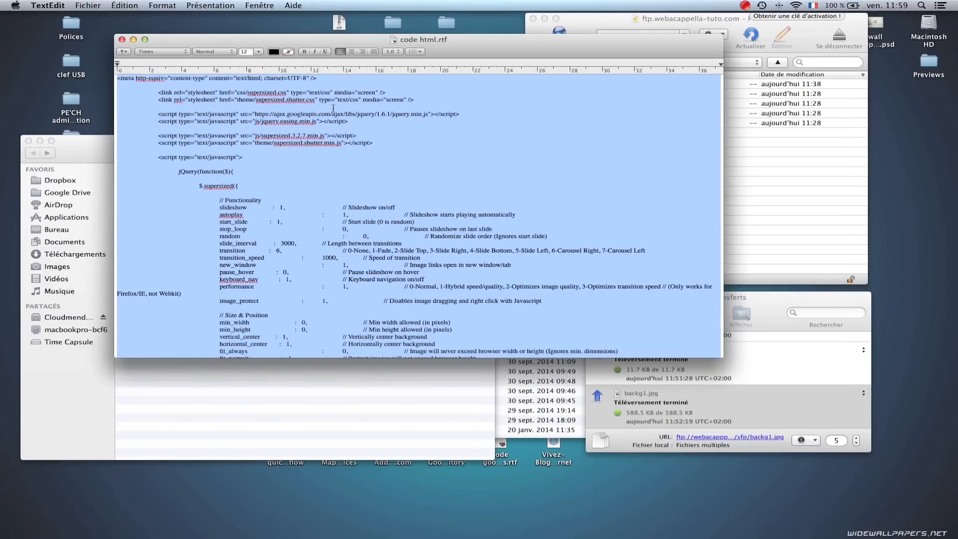
left_click(95, 142)
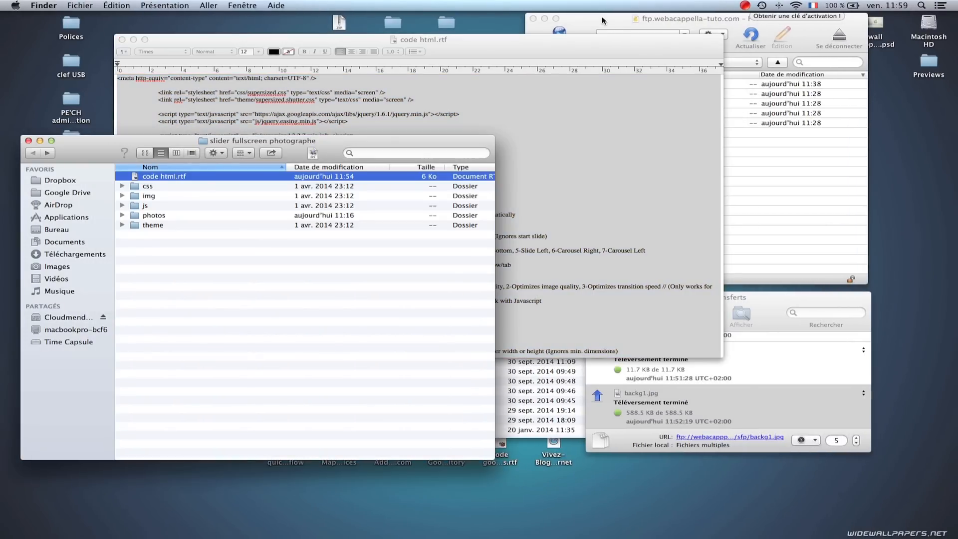
left_click(602, 21)
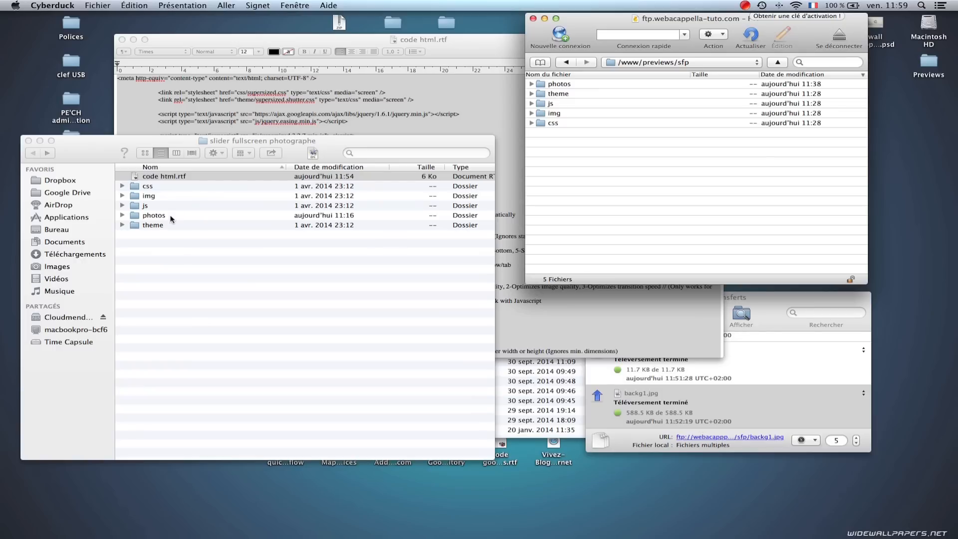
- Open the local photos folder and go through the images backg1.jpg to backg4.jpg
double_click(152, 218)
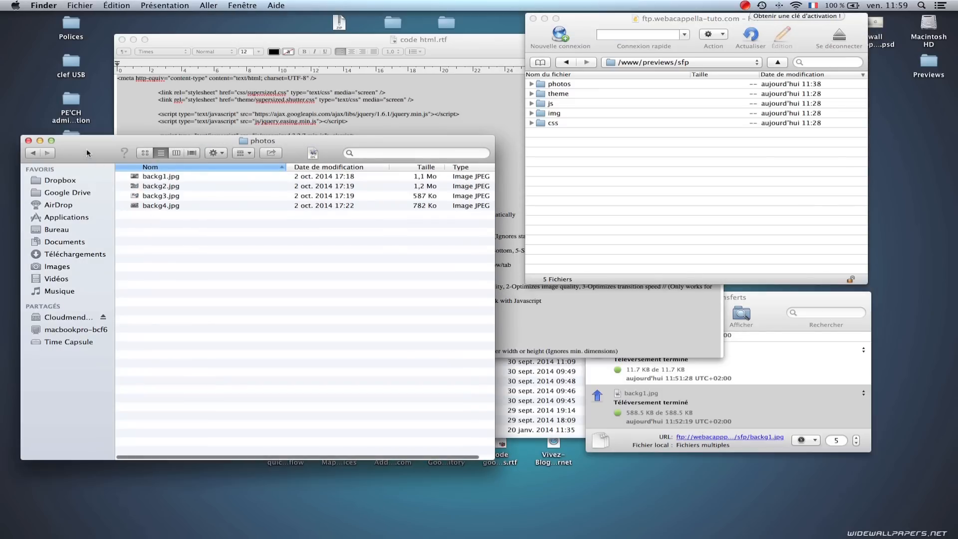
left_click(154, 179)
left_click(156, 186)
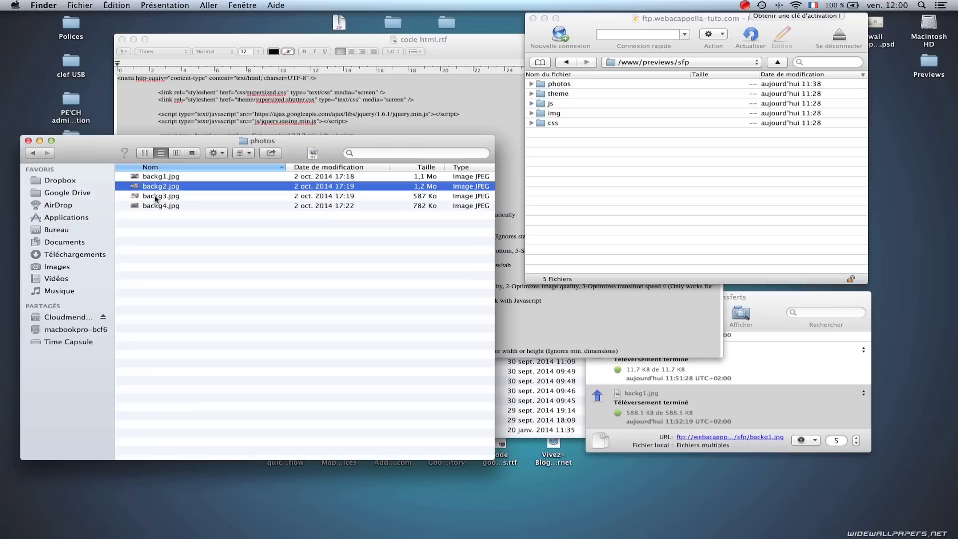
left_click(156, 197)
left_click(155, 206)
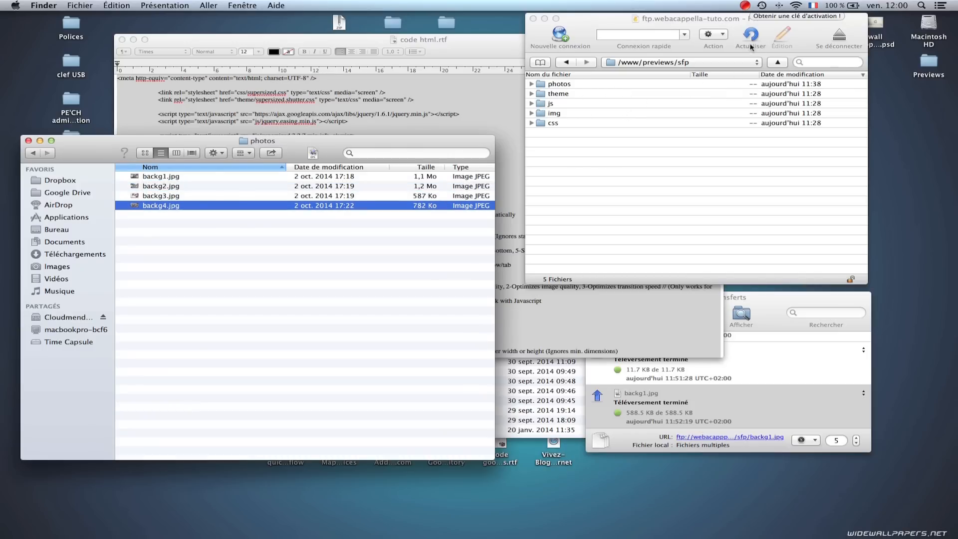
- Upload all the published site files from the local preview slider folder to /www/previews/sfp on the FTP server
left_click(724, 35)
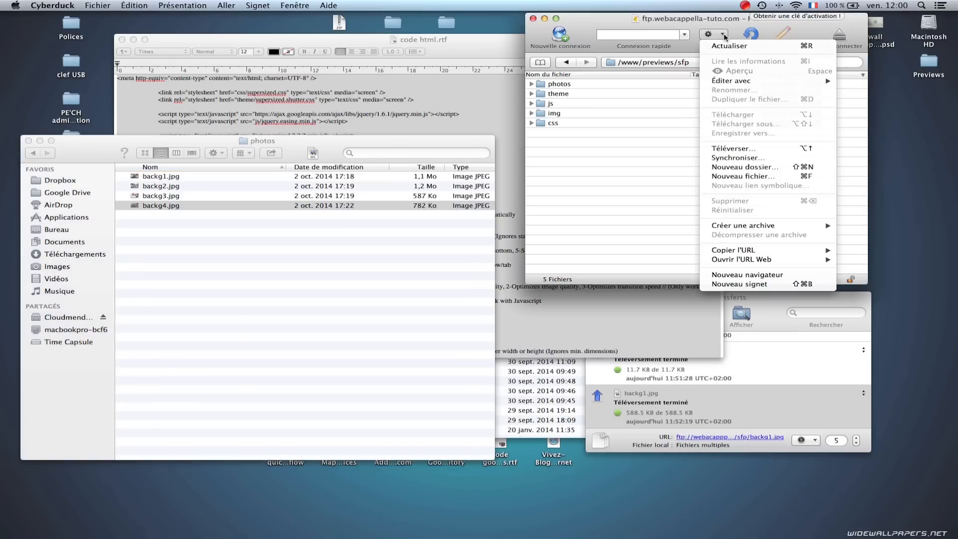
left_click(732, 148)
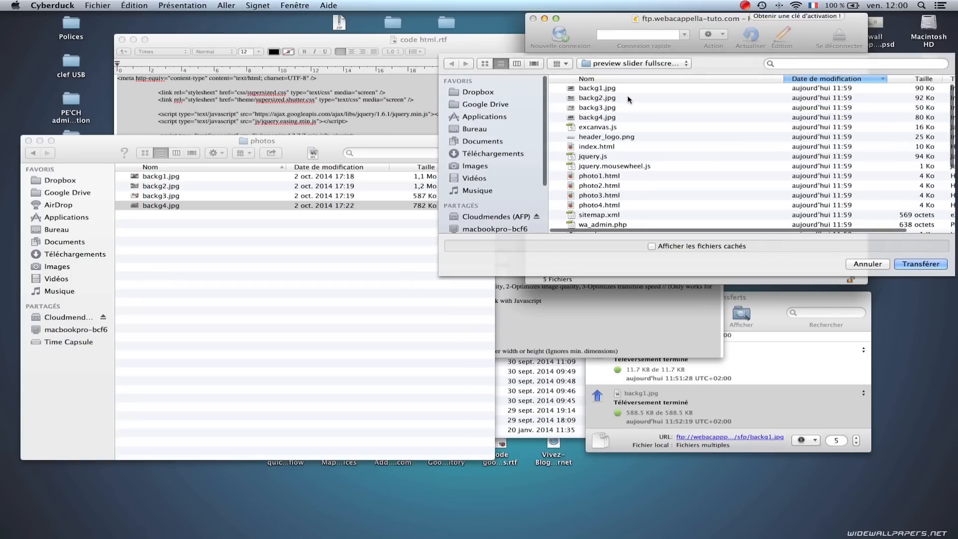
left_click(633, 89)
key("super+a")
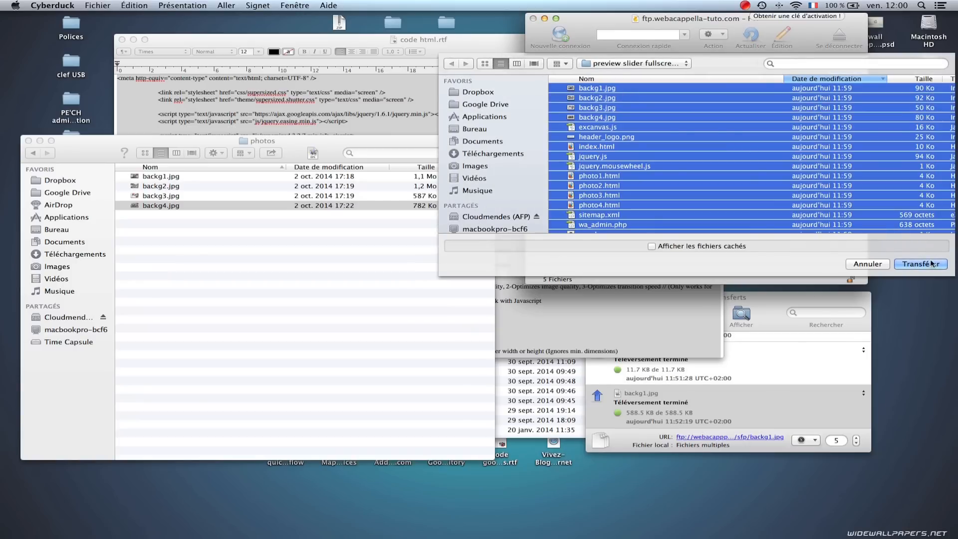
left_click(921, 263)
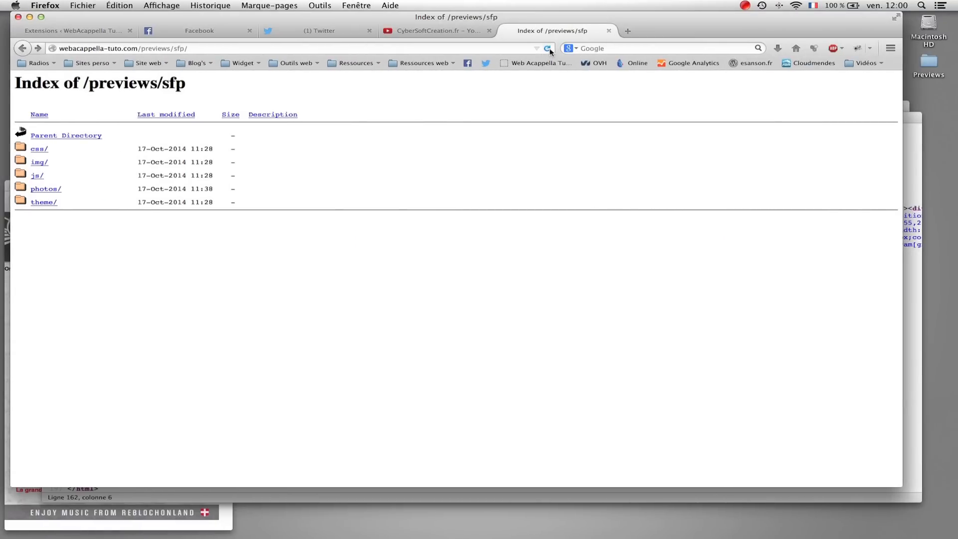
- Switch to Firefox, reload webacappella-tuto.com/previews/sfp/, show the slider's thumbnail strip and jump between several photos with it
left_click(550, 49)
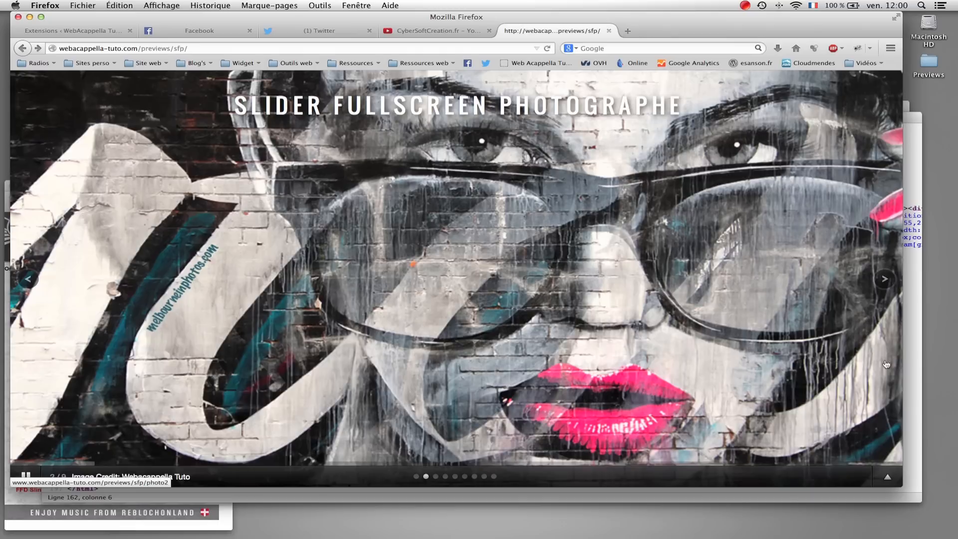
left_click(888, 477)
left_click(476, 433)
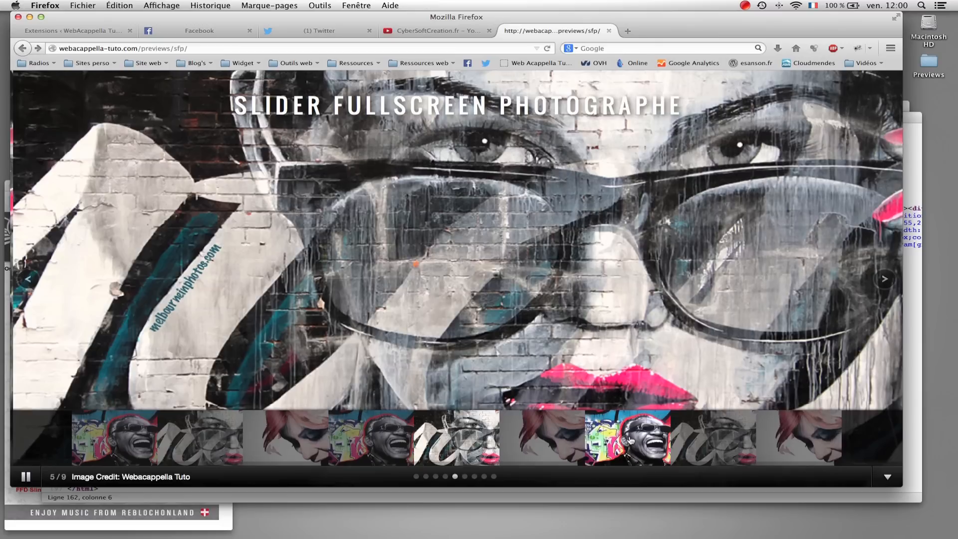
left_click(631, 441)
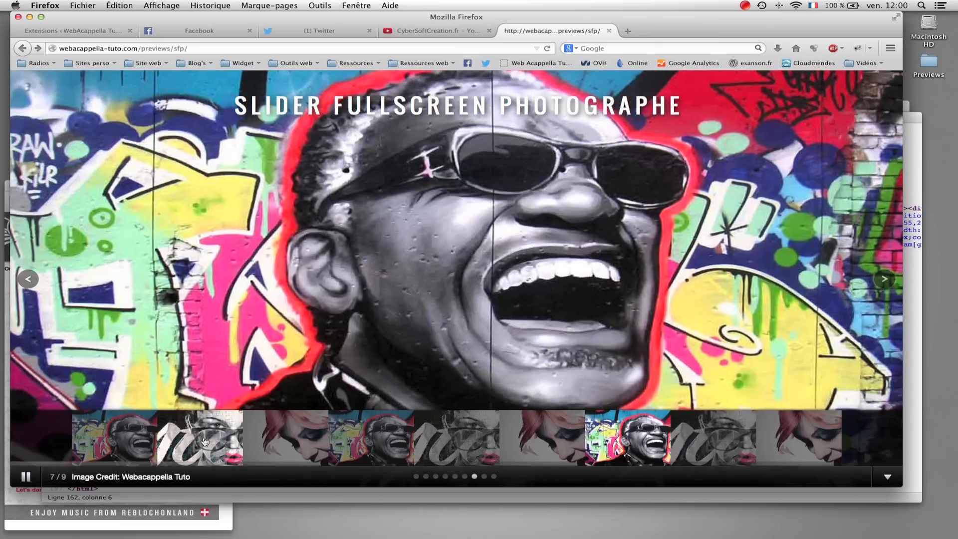
left_click(205, 441)
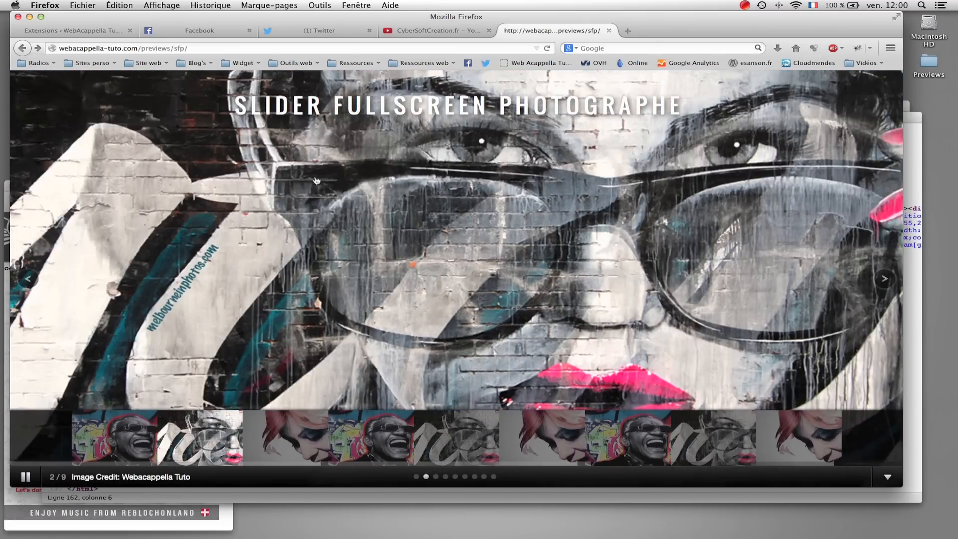
- Open the page linked to the second slide, return to the slider and follow a slide's link again
left_click(460, 224)
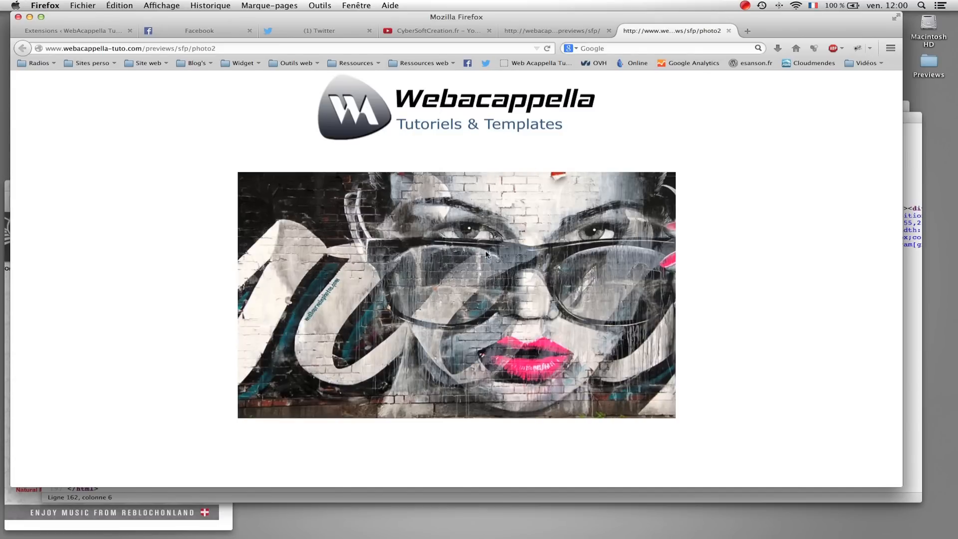
left_click(574, 33)
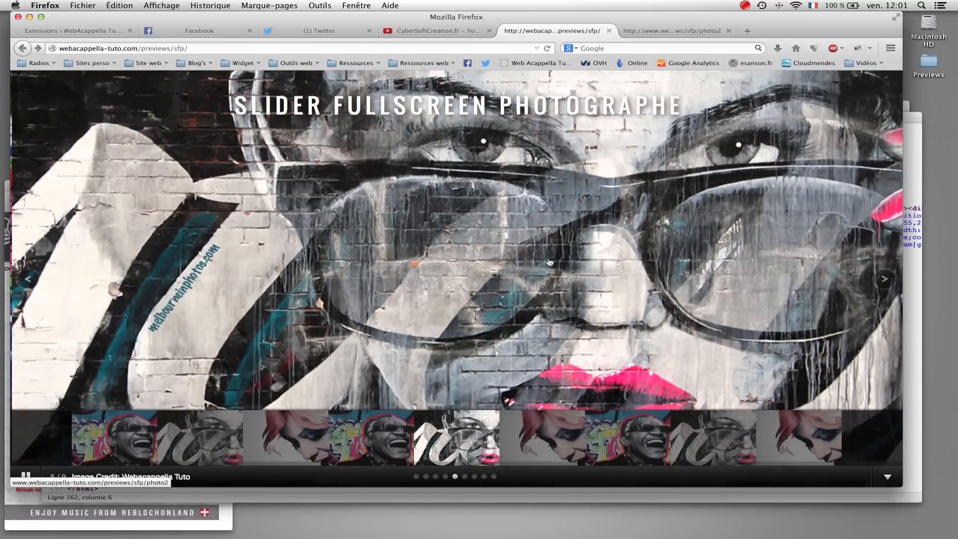
left_click(545, 256)
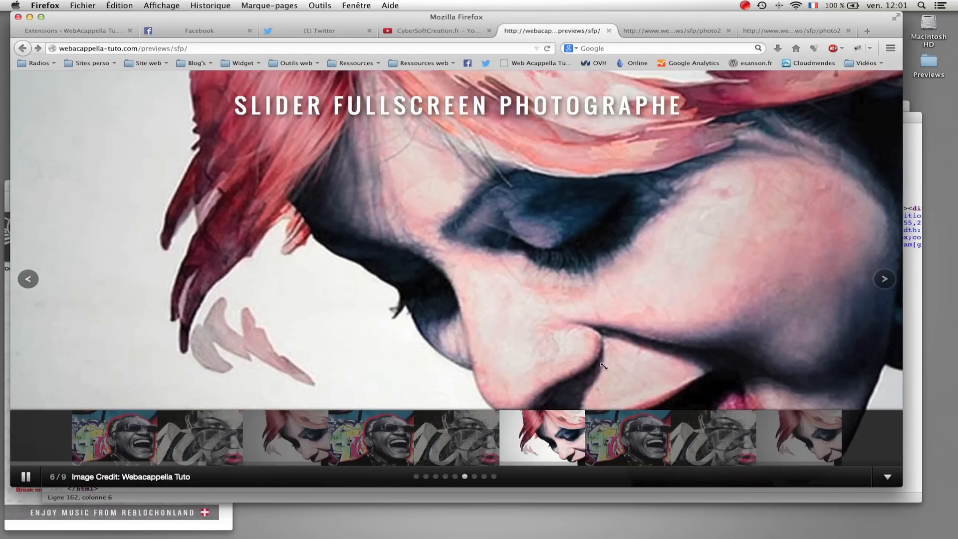
- Return to the slider page and resize the browser window to check how the fullscreen photos adapt
left_click_drag(604, 366, 524, 337)
left_click_drag(754, 425, 898, 478)
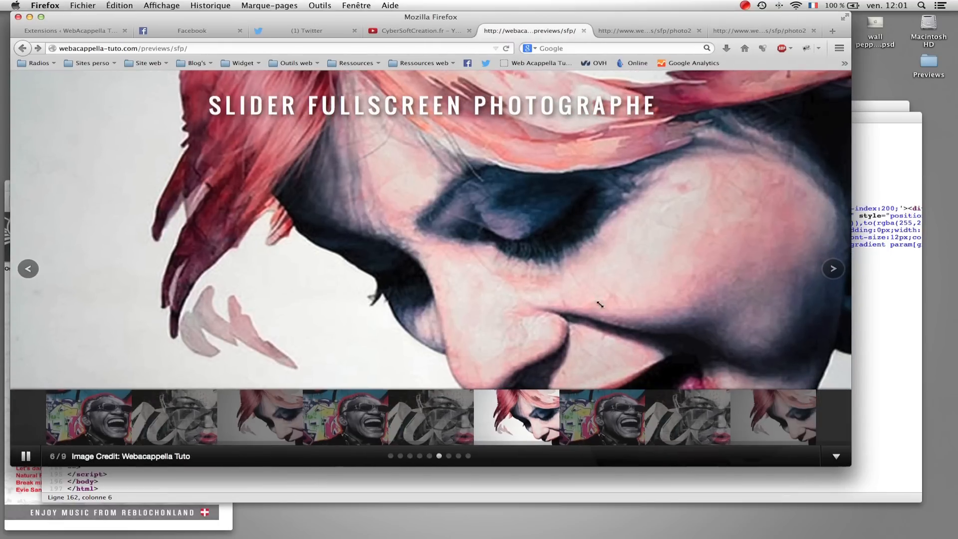